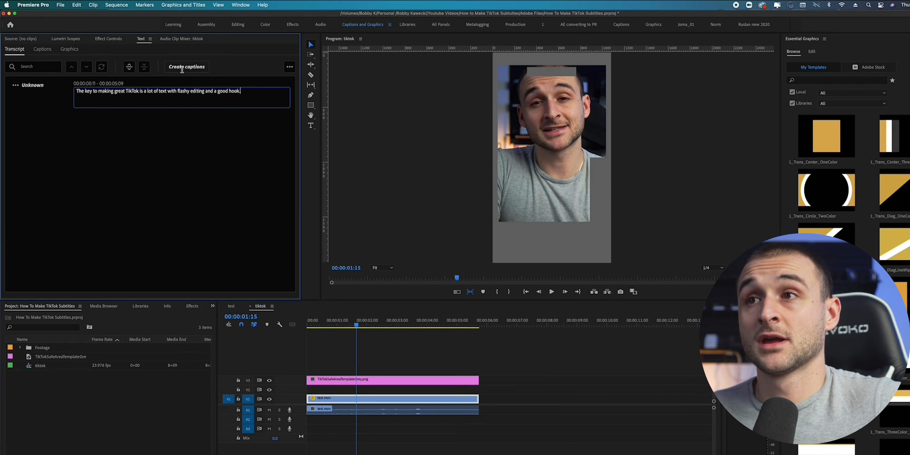
Create captions from the sequence transcript using the Subtitle default preset, with each caption limited to a single line.
{"action": "left_click", "coordinate": [191, 67]}
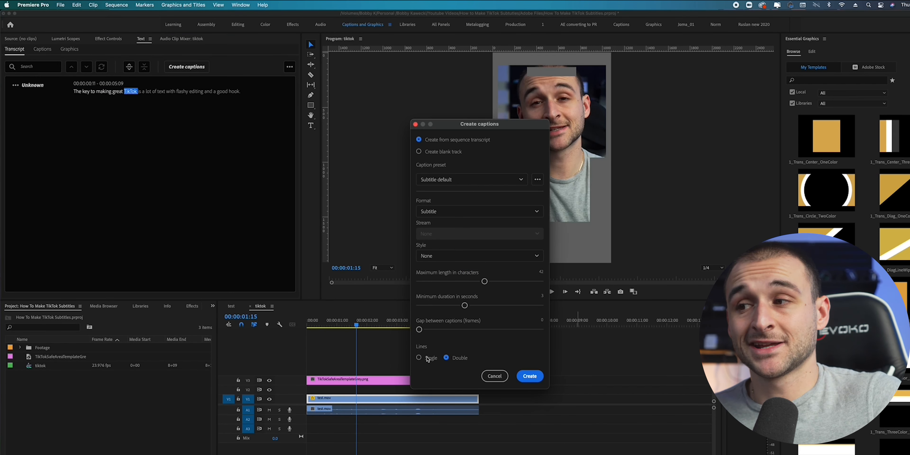
{"action": "left_click", "coordinate": [427, 358]}
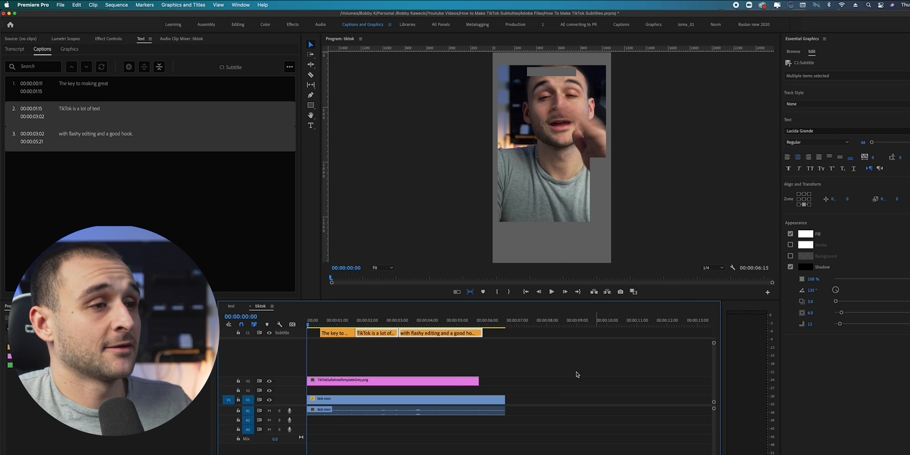
Select all three subtitle captions, enlarge their text to size 122, and raise it to about -83, -643 over the speaker's chest.
{"action": "left_click", "coordinate": [333, 325]}
{"action": "left_click_drag", "start_coordinate": [465, 346], "coordinate": [303, 327]}
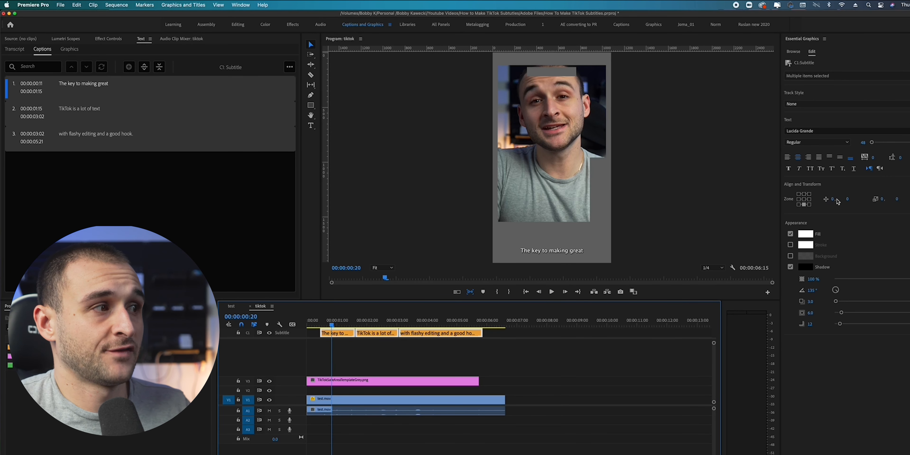
{"action": "left_click_drag", "start_coordinate": [847, 199], "coordinate": [778, 199]}
{"action": "left_click_drag", "start_coordinate": [872, 143], "coordinate": [883, 142]}
{"action": "left_click_drag", "start_coordinate": [833, 199], "coordinate": [806, 198]}
Set the captions' font to Gotham Ultra Italic and lower the text to about -81, -550.
{"action": "left_click", "coordinate": [848, 131]}
{"action": "scroll", "coordinate": [849, 202], "scroll_direction": "up", "scroll_amount": 20}
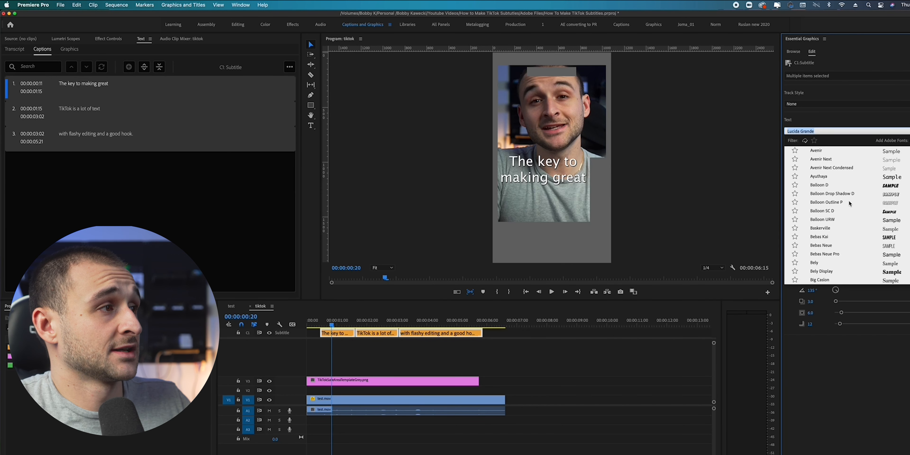
{"action": "left_click", "coordinate": [846, 159]}
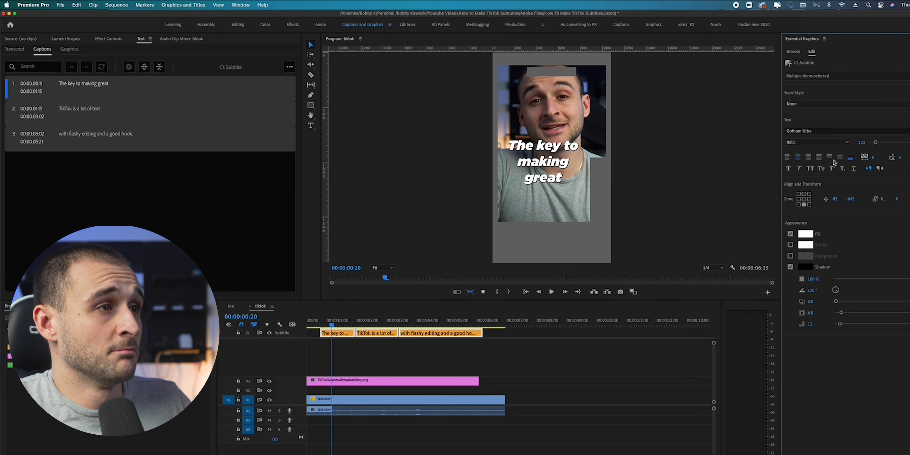
{"action": "left_click_drag", "start_coordinate": [850, 199], "coordinate": [883, 198]}
{"action": "left_click_drag", "start_coordinate": [835, 198], "coordinate": [836, 199]}
Add a black stroke with a width of 22 to the selected captions.
{"action": "left_click", "coordinate": [790, 245]}
{"action": "left_click", "coordinate": [806, 245]}
{"action": "left_click", "coordinate": [434, 212]}
{"action": "left_click", "coordinate": [505, 208]}
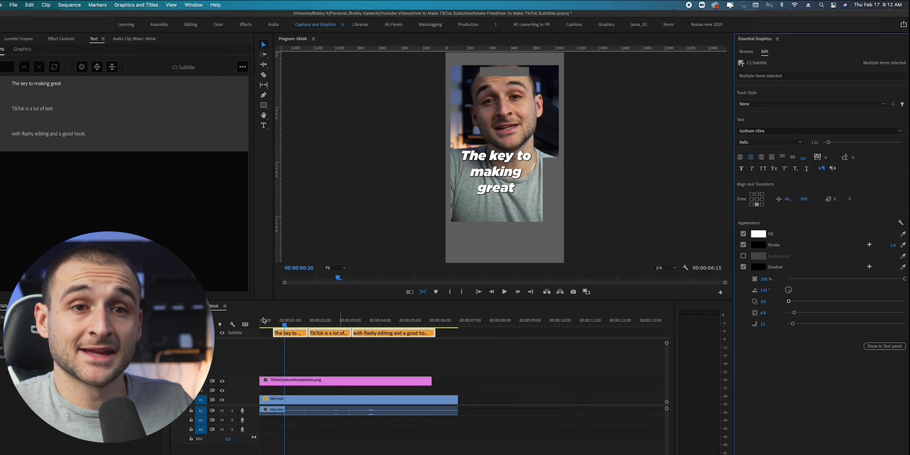
{"action": "left_click_drag", "start_coordinate": [894, 245], "coordinate": [903, 245]}
Split the first caption on the subtitle track where the spoken words "The key" end.
{"action": "key", "text": "equal"}
{"action": "key", "text": "equal"}
{"action": "key", "text": "super+k"}
Fill the word "key" in the first caption with bright green (00FF04).
{"action": "left_click", "coordinate": [263, 126]}
{"action": "left_click_drag", "start_coordinate": [526, 193], "coordinate": [456, 190]}
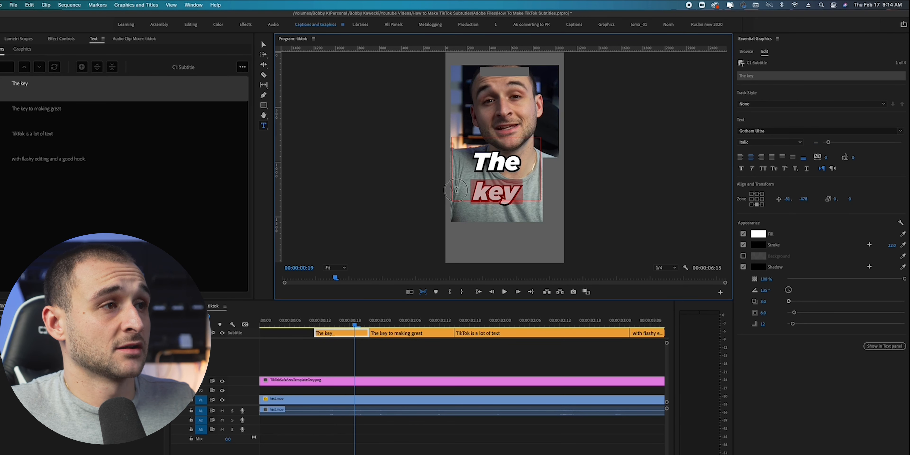
{"action": "left_click", "coordinate": [759, 234]}
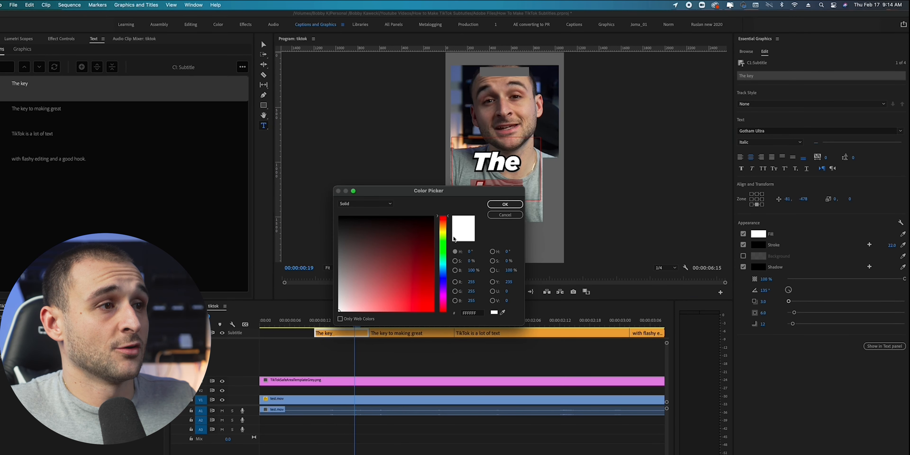
{"action": "left_click", "coordinate": [443, 249]}
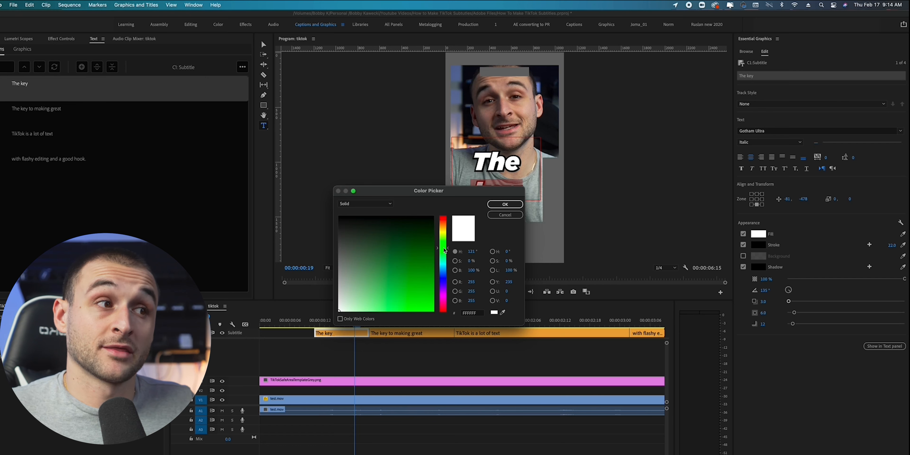
{"action": "left_click", "coordinate": [433, 310]}
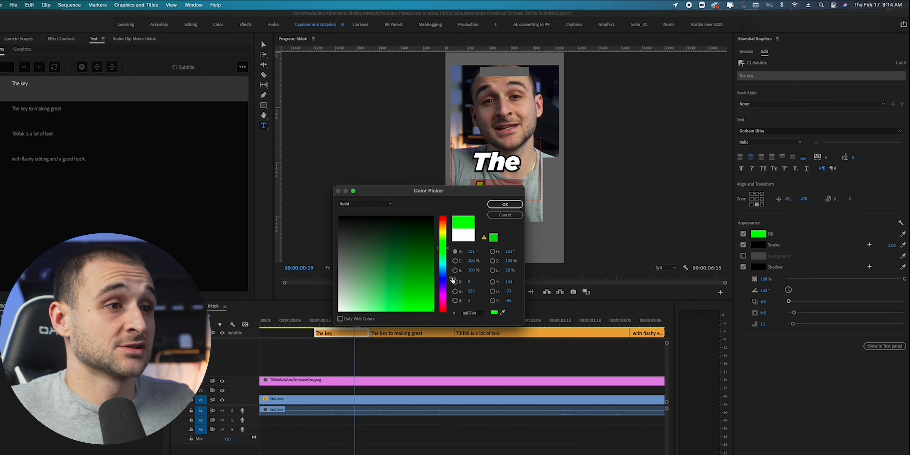
{"action": "left_click", "coordinate": [504, 204]}
Remove "The key" from the second caption and make its word "great" larger and bright green.
{"action": "left_click_drag", "start_coordinate": [322, 323], "coordinate": [285, 324]}
{"action": "key", "text": "space"}
{"action": "key", "text": "space"}
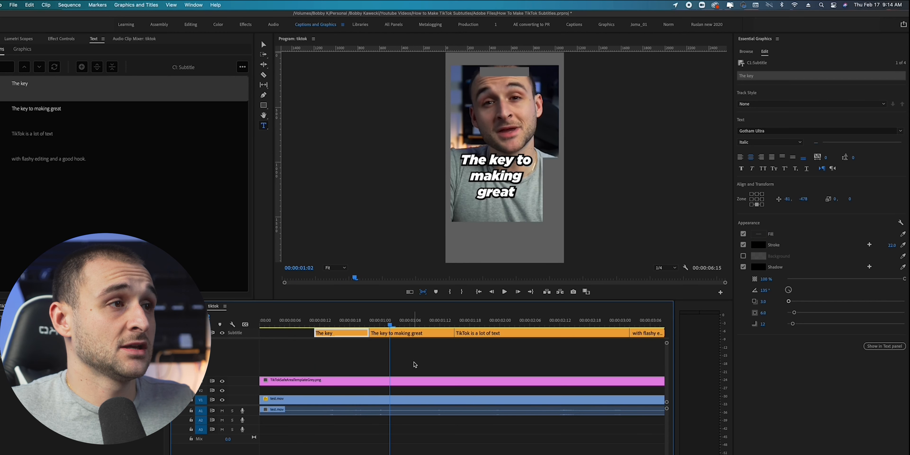
{"action": "key", "text": "space"}
{"action": "key", "text": "space"}
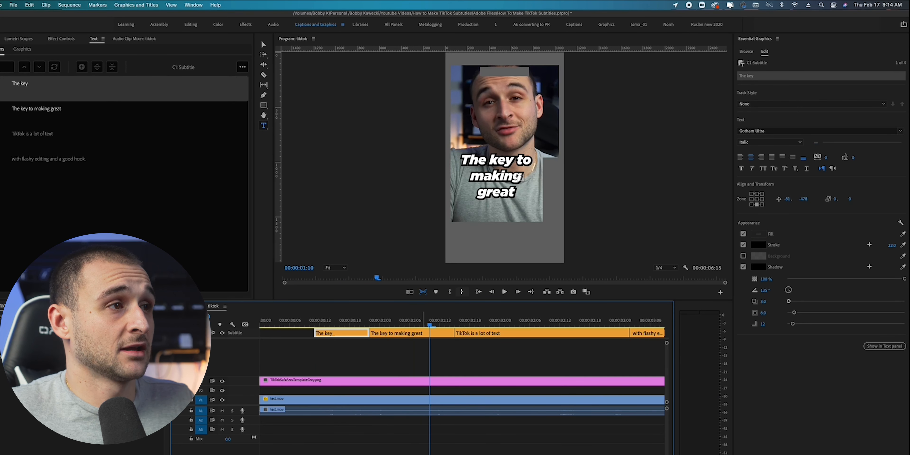
{"action": "double_click", "coordinate": [509, 158]}
{"action": "double_click", "coordinate": [518, 160]}
{"action": "left_click_drag", "start_coordinate": [457, 155], "coordinate": [507, 161]}
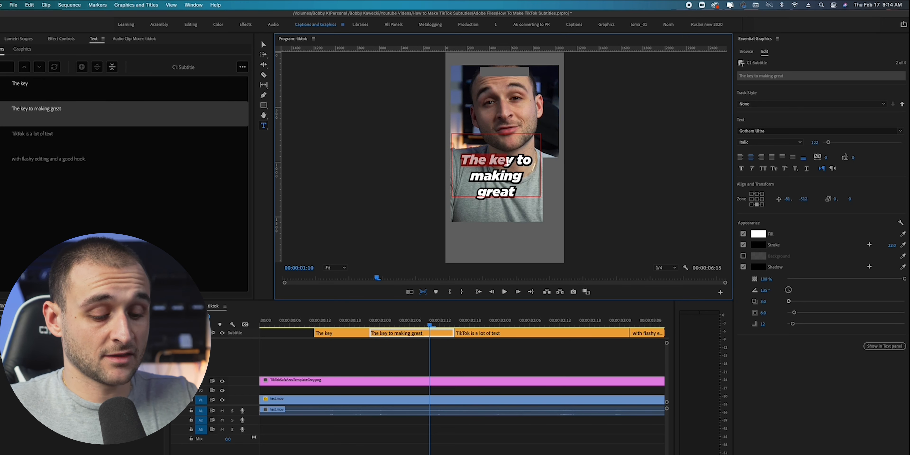
{"action": "key", "text": "BackSpace"}
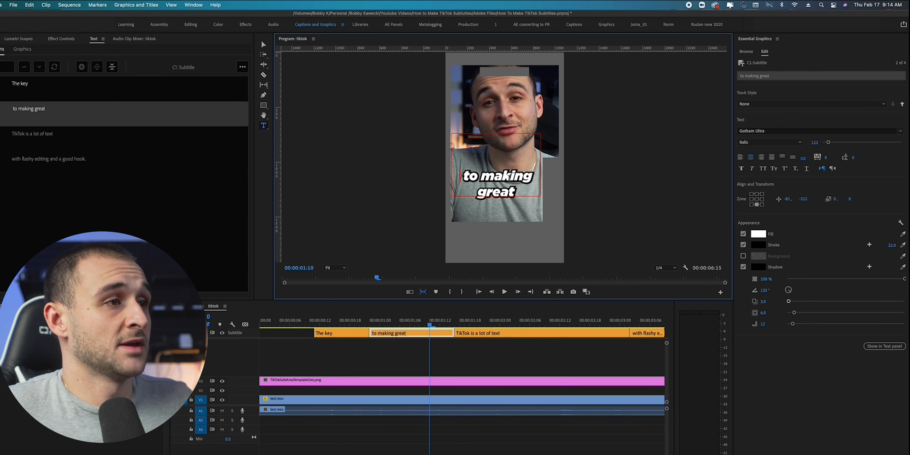
{"action": "left_click_drag", "start_coordinate": [526, 191], "coordinate": [468, 191]}
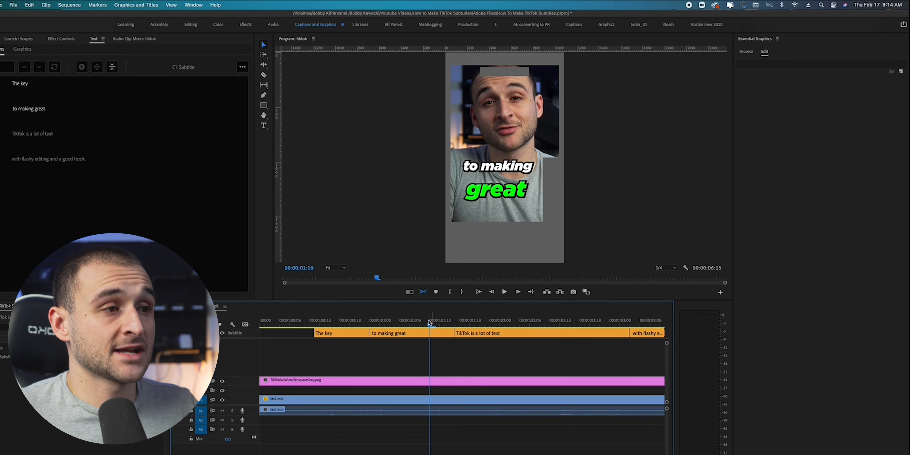
Split the "TikTok is a lot of text" caption after the first spoken word and reduce its first part to "TikToks".
{"action": "left_click_drag", "start_coordinate": [430, 322], "coordinate": [337, 321]}
{"action": "key", "text": "space"}
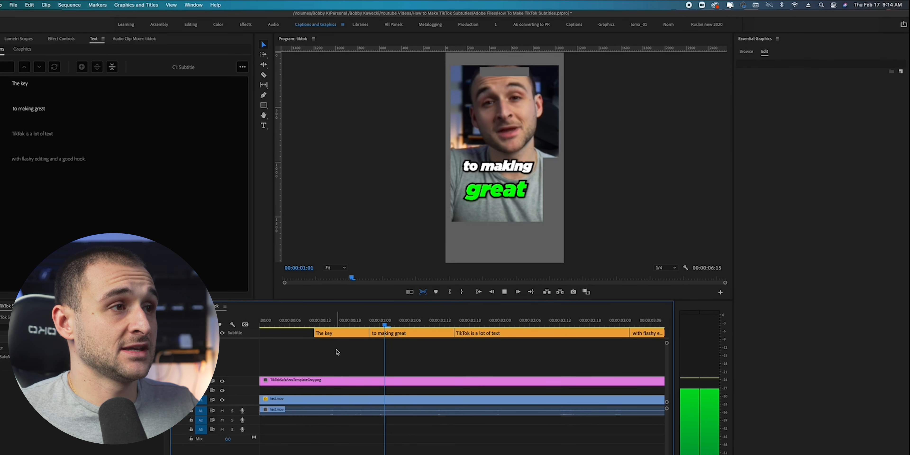
{"action": "key", "text": "space"}
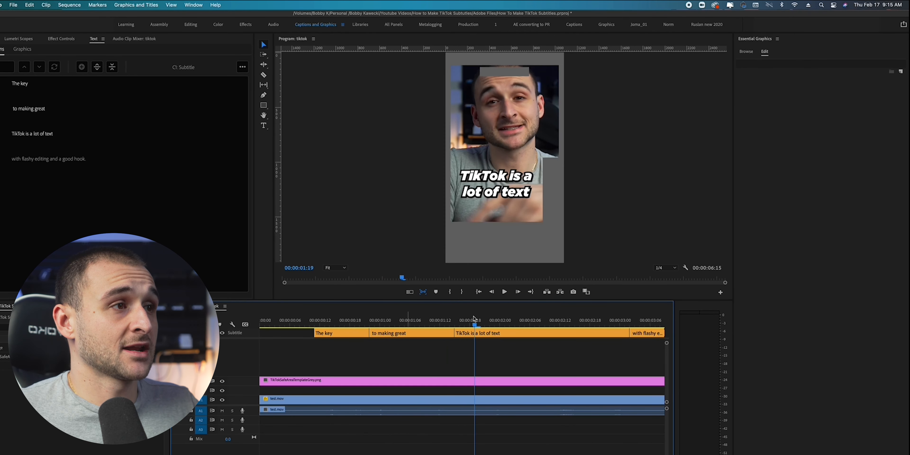
{"action": "double_click", "coordinate": [512, 179]}
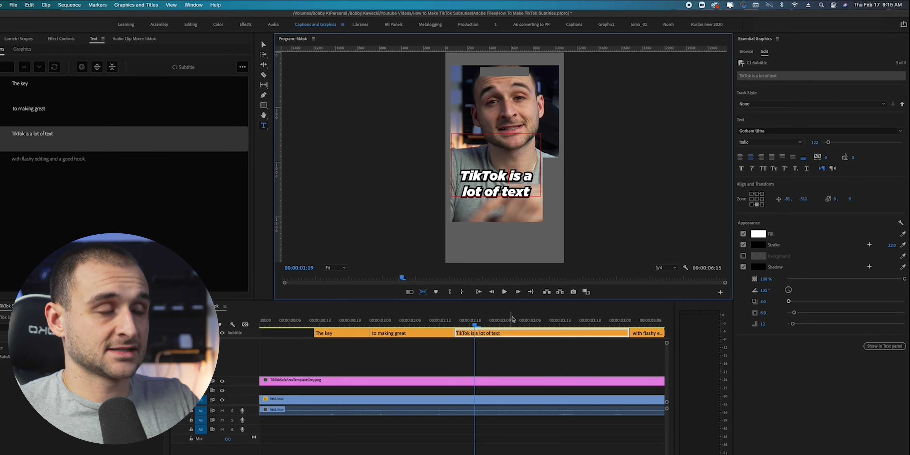
{"action": "left_click", "coordinate": [505, 367]}
{"action": "key", "text": "Left"}
{"action": "key", "text": "Left"}
{"action": "key", "text": "Left"}
{"action": "key", "text": "Left"}
{"action": "key", "text": "Left"}
{"action": "key", "text": "Left"}
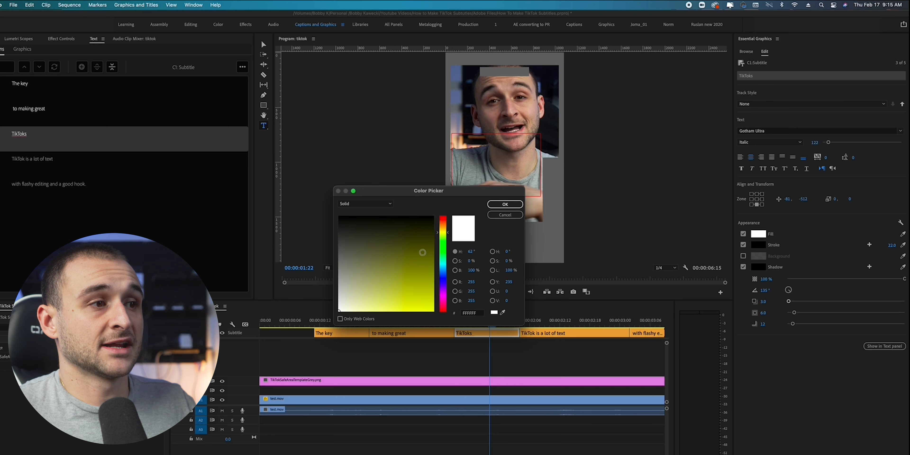
Fill the word "TikToks" with yellow (F4FF00).
{"action": "left_click", "coordinate": [433, 217]}
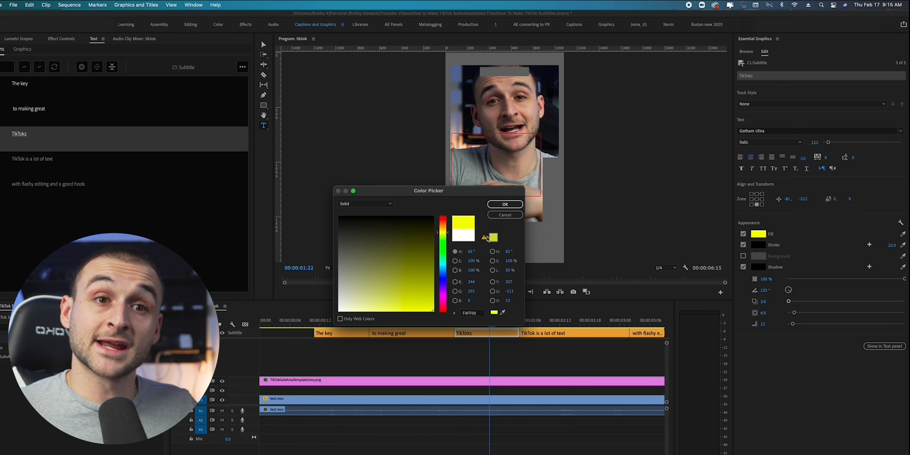
{"action": "left_click", "coordinate": [500, 205]}
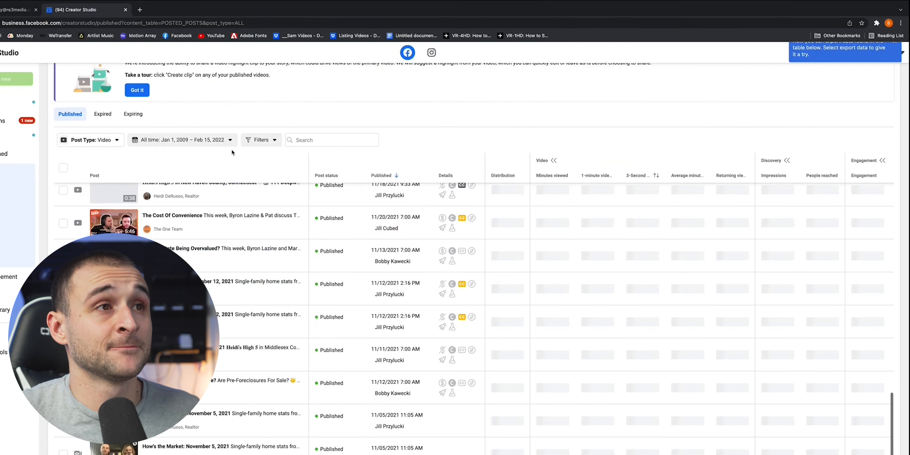
Switch to Chrome and close the Creator Studio and mail tabs beside the new tab.
{"action": "left_click", "coordinate": [140, 9]}
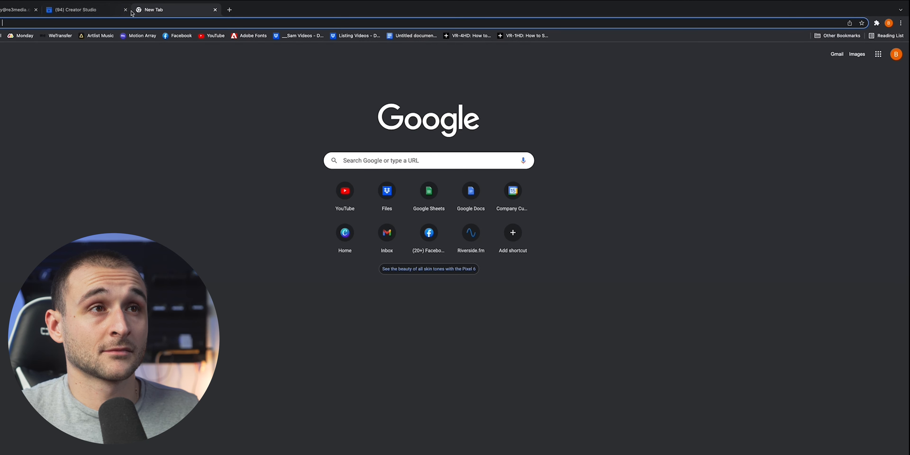
{"action": "middle_click", "coordinate": [81, 13]}
{"action": "left_click", "coordinate": [36, 9]}
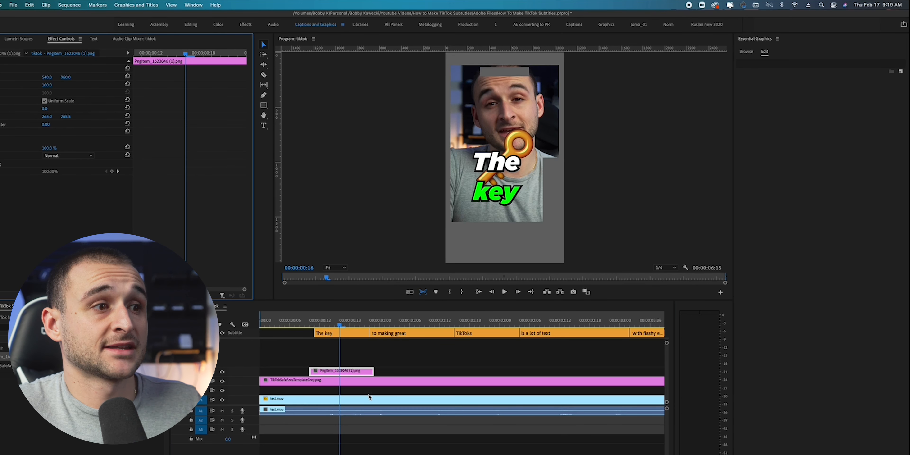
Scale the key image to 48 and place it at 230, 890 beside the word "The".
{"action": "mouse_move", "coordinate": [50, 85]}
{"action": "left_mouse_down"}
{"action": "mouse_move", "coordinate": [4, 77]}
{"action": "mouse_move", "coordinate": [50, 78]}
{"action": "left_mouse_up"}
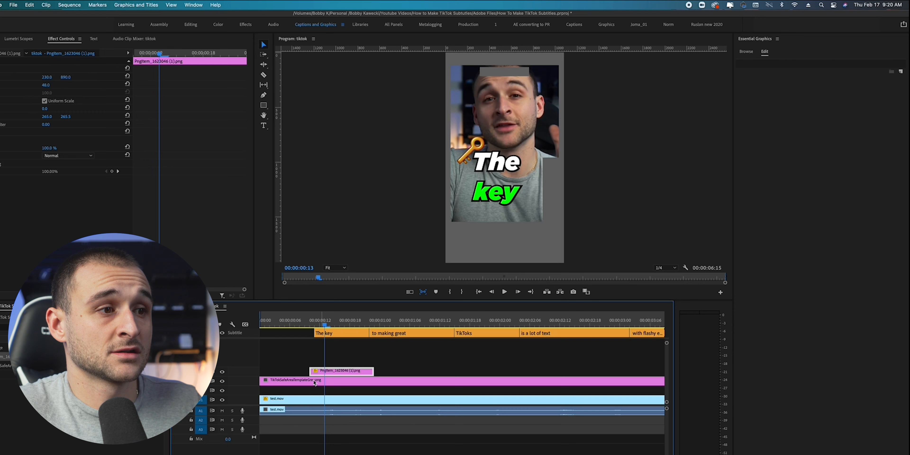
Trim the start of the key image's clip to 00:00:00:13 and play the sequence from the beginning.
{"action": "left_click_drag", "start_coordinate": [311, 372], "coordinate": [328, 373]}
{"action": "key", "text": "Home"}
{"action": "key", "text": "space"}
{"action": "key", "text": "space"}
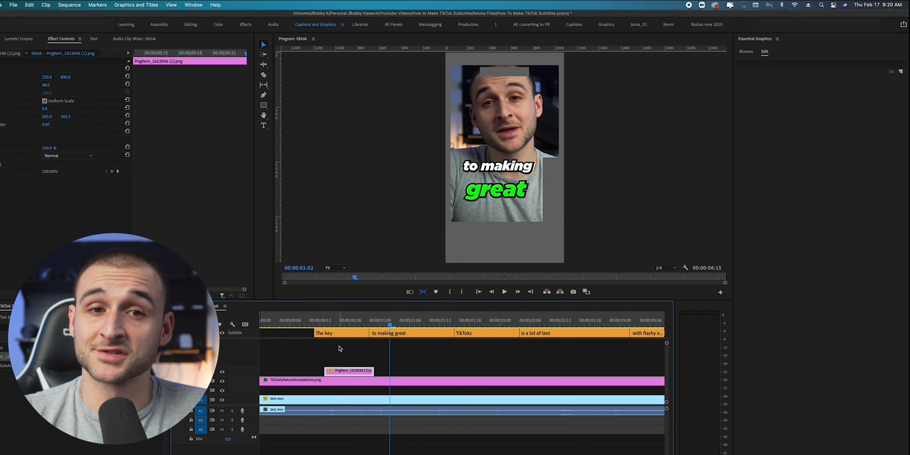